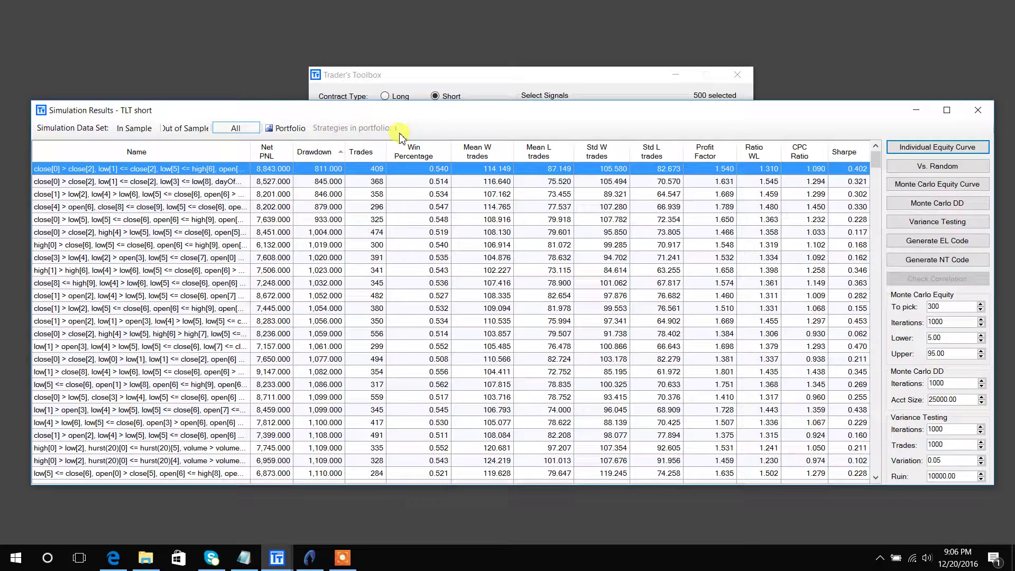
Step: Bring up the strategy search settings and open the TLT portfolio results with the long strategy
click(515, 81)
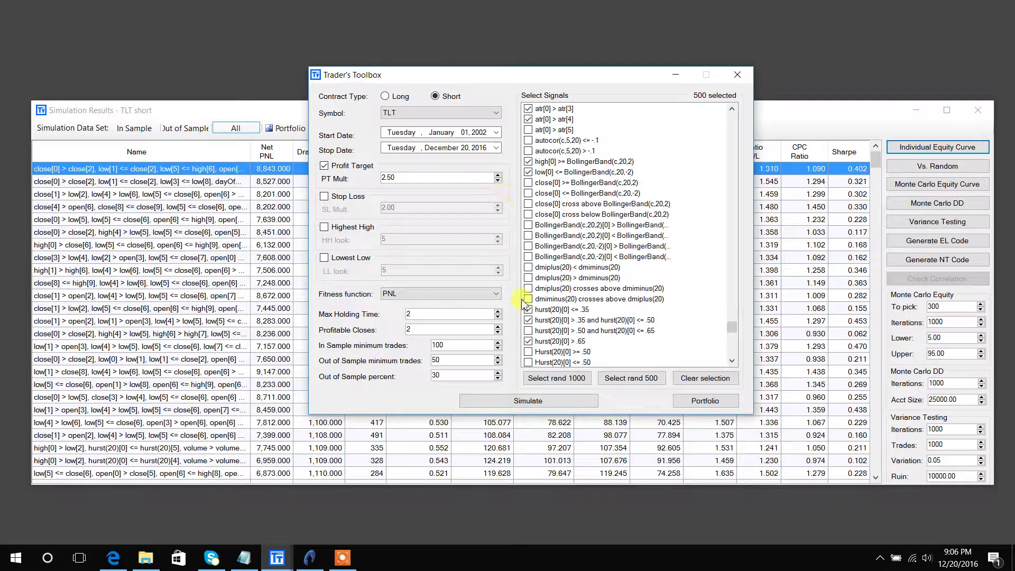
click(705, 400)
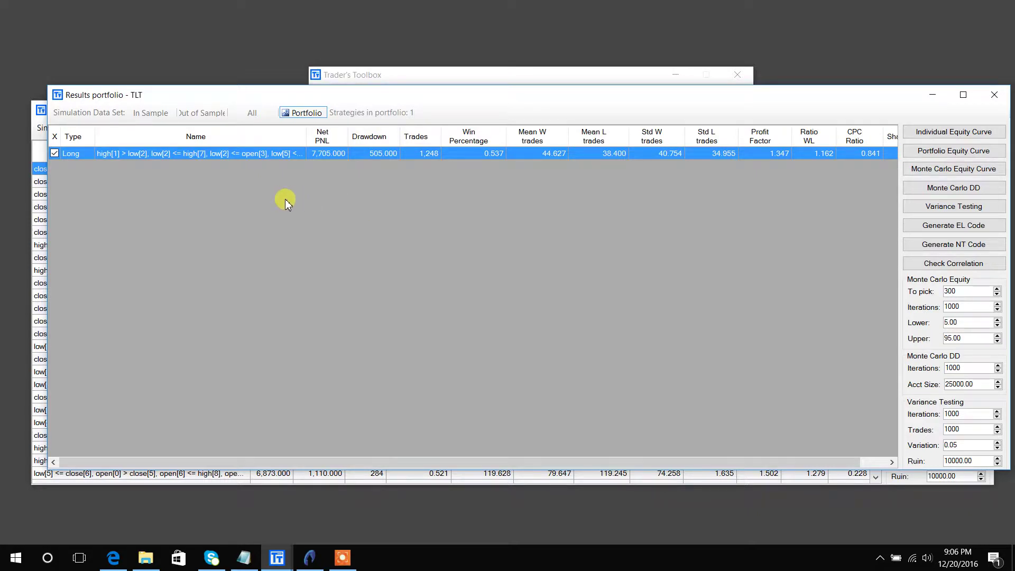
Step: Check the long strategy's equity curve (about 8,000), then bring up the TLT short results
click(953, 132)
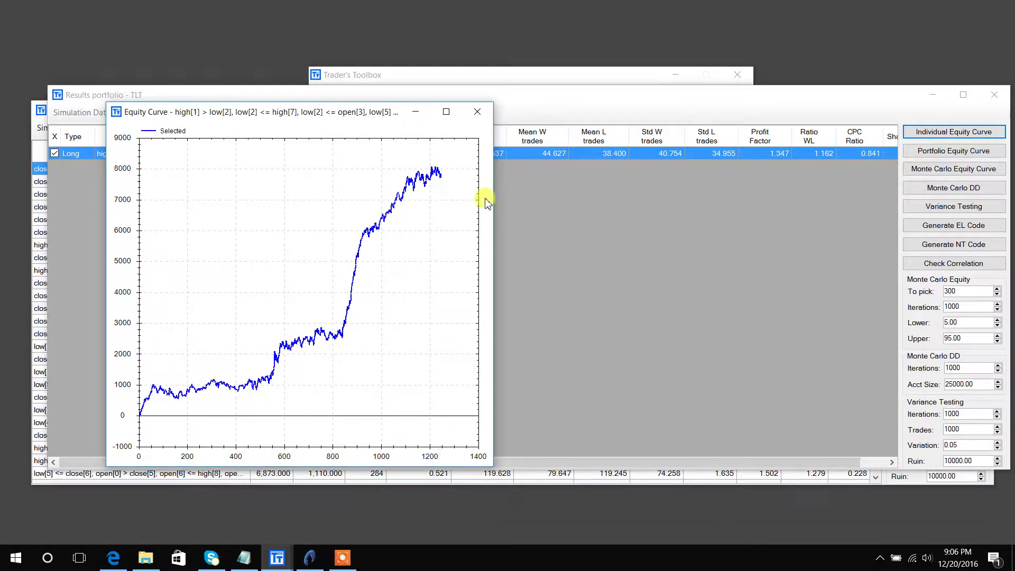
click(476, 112)
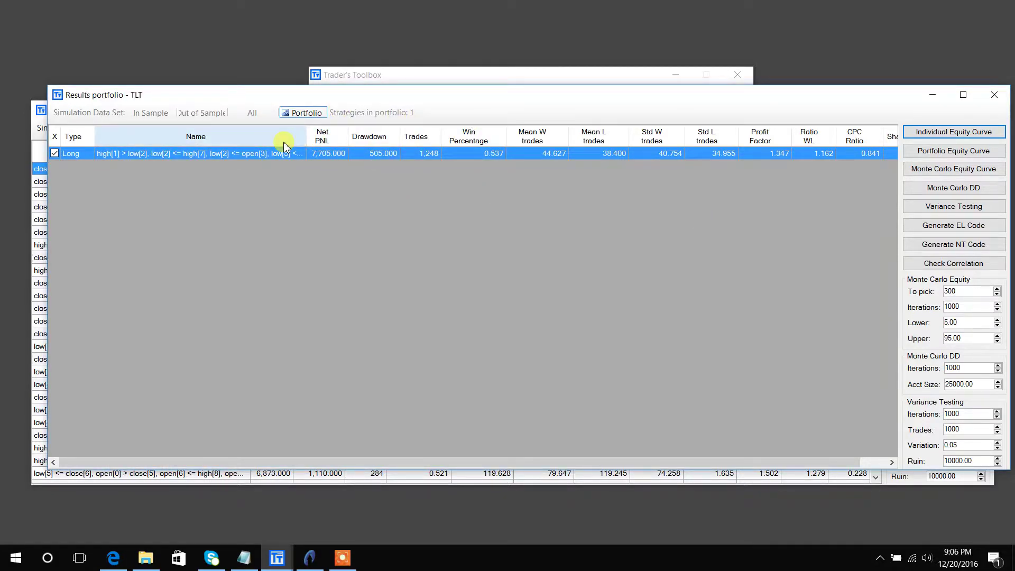
click(35, 127)
Step: Reopen the one-strategy TLT portfolio and review its cumulative equity curve rising to about 8,000
right_click(75, 169)
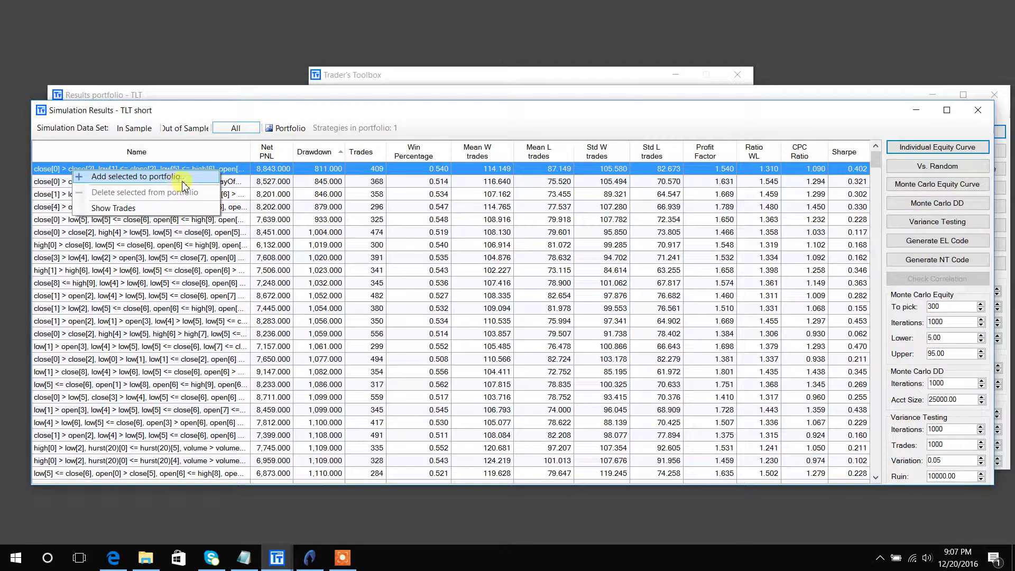
click(429, 95)
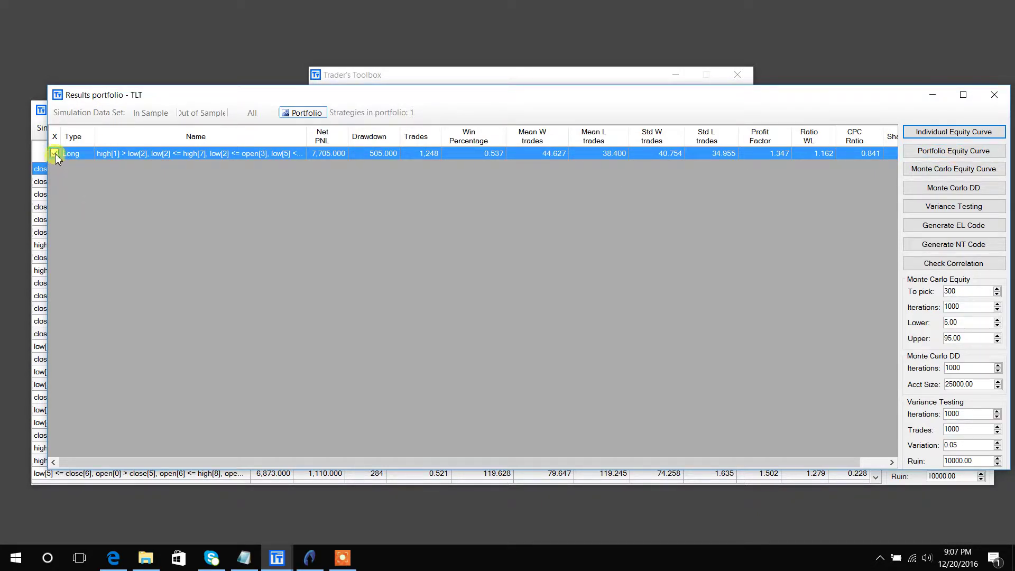
click(954, 150)
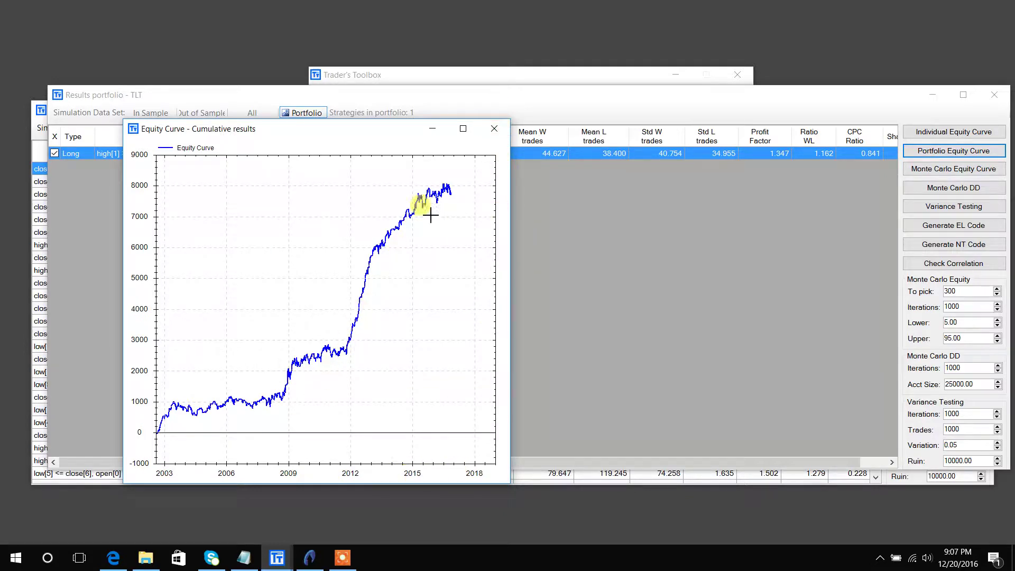
click(495, 128)
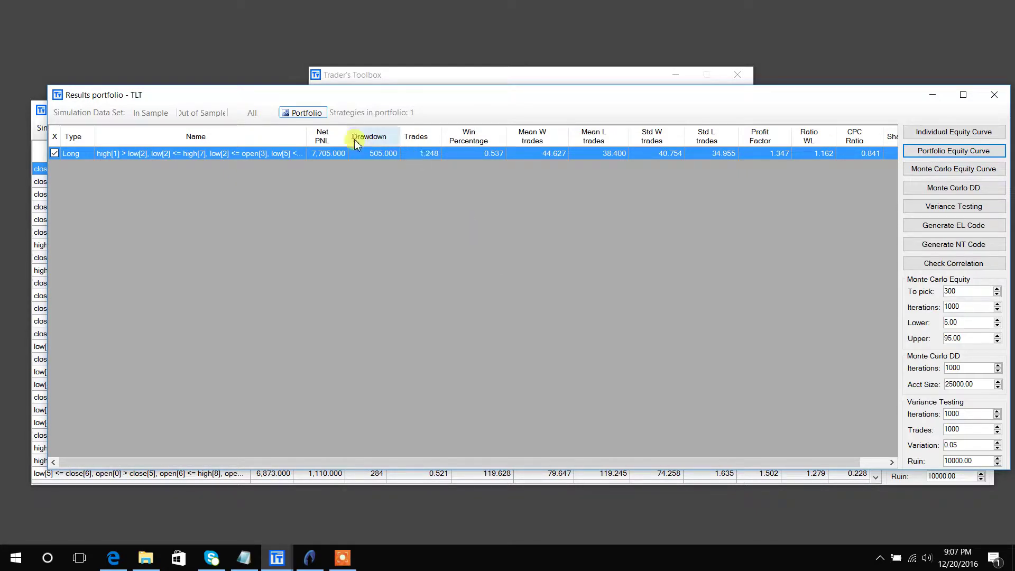
Step: Review the top short TLT strategy's individual equity curve in the simulation results
click(27, 125)
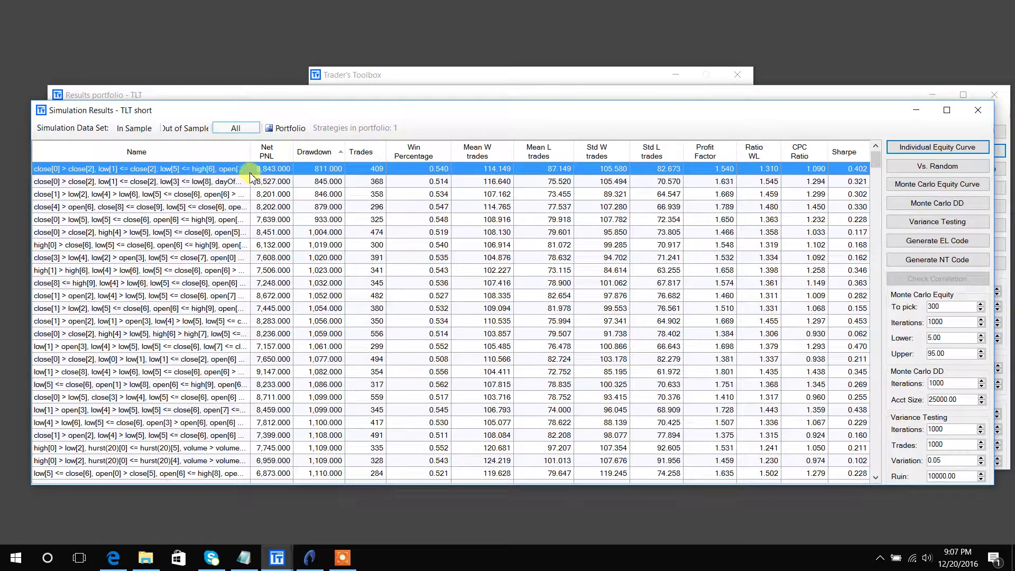
click(938, 148)
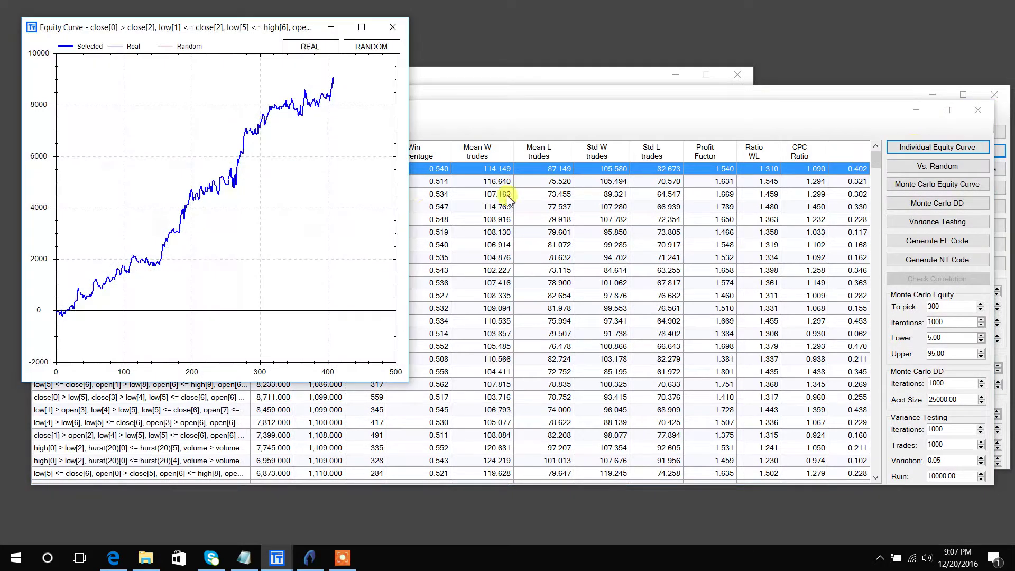
click(400, 30)
Step: Add the top short strategy to the portfolio and close the outdated portfolio results
right_click(213, 171)
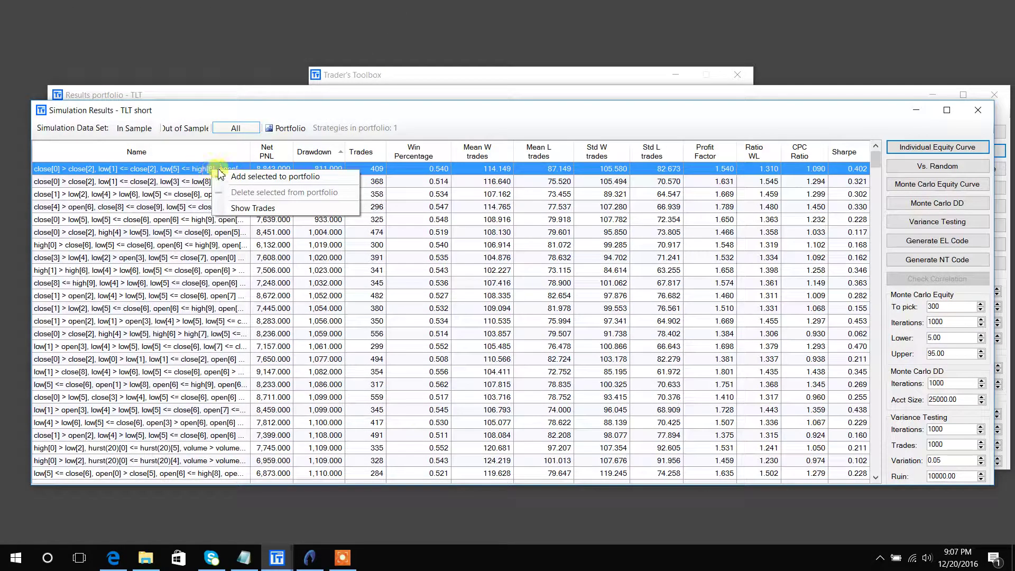
click(245, 178)
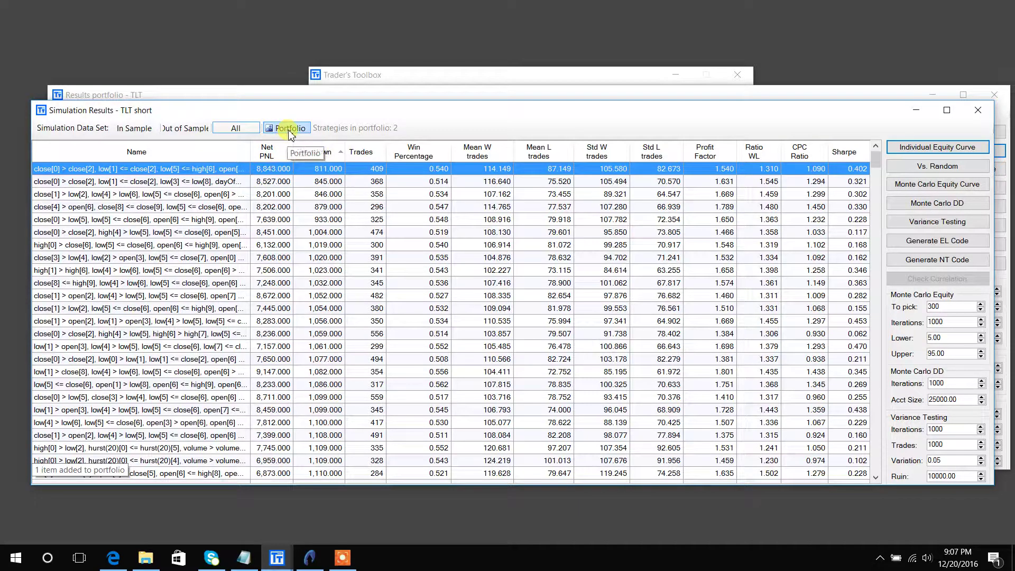
click(997, 95)
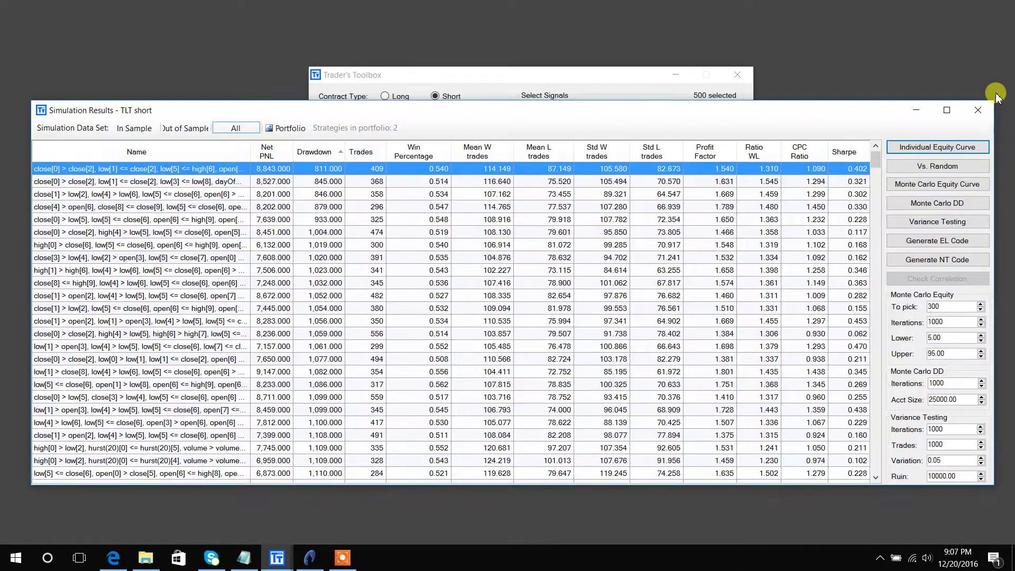
Step: Show only portfolio strategies, include the Short strategy, and review the combined equity curve
click(288, 128)
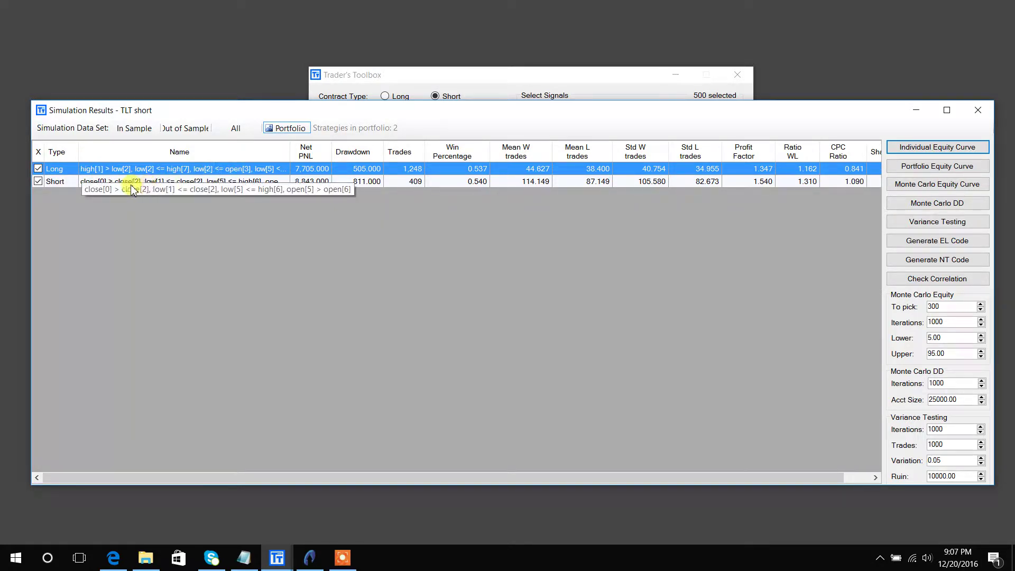
click(39, 184)
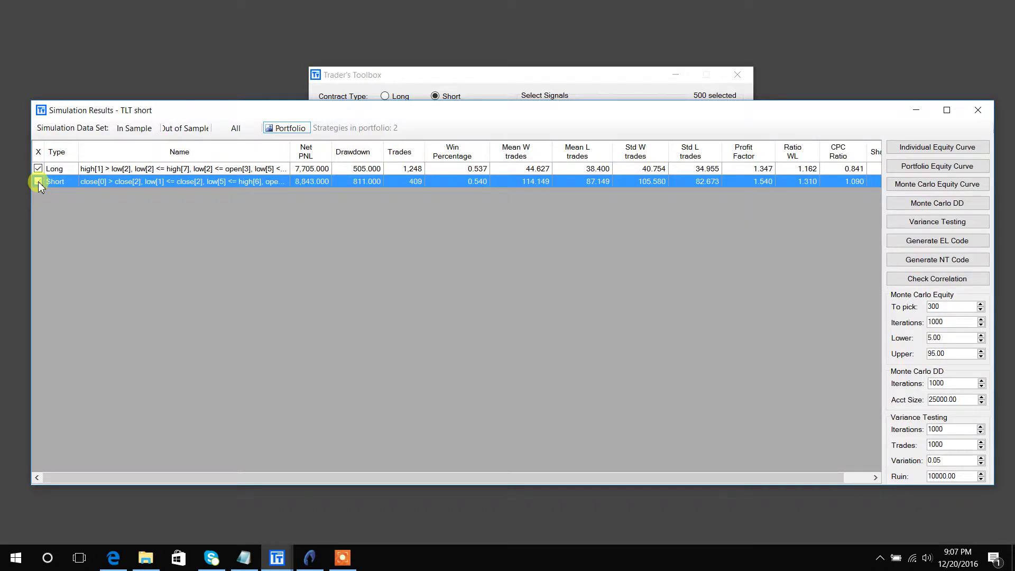
click(38, 182)
click(937, 166)
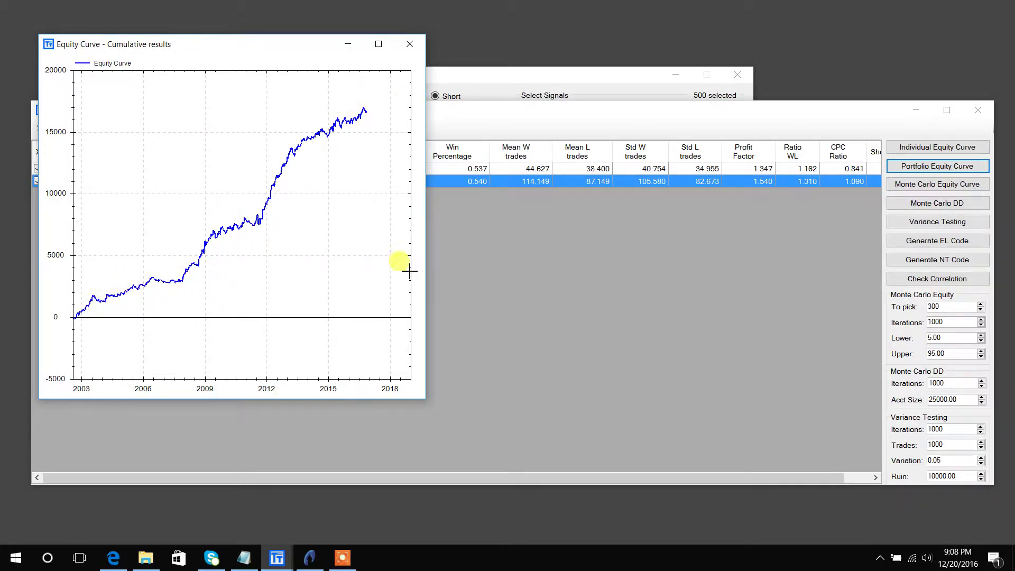
click(416, 45)
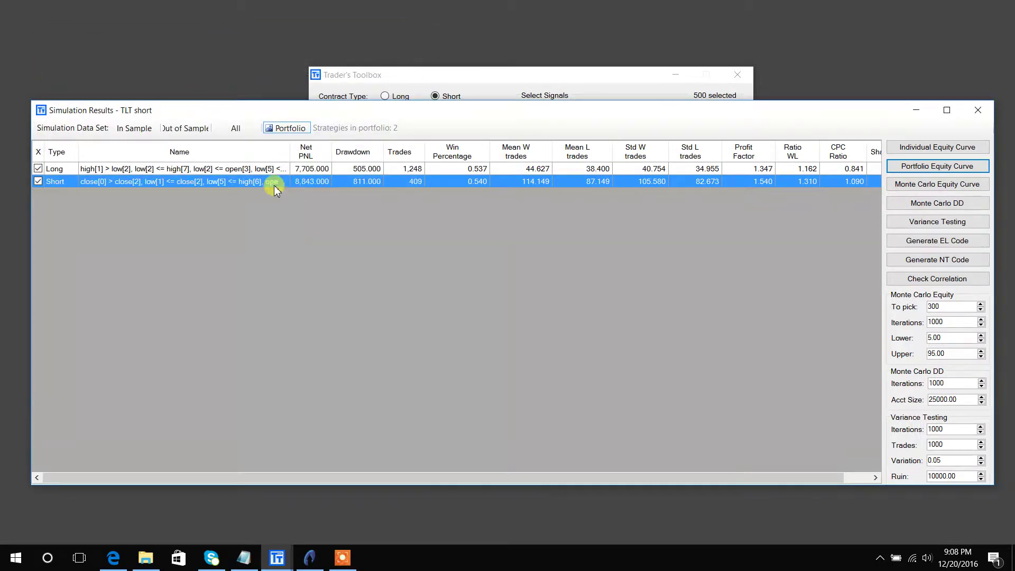
Step: Review the Long strategy's individual equity curve in the two-strategy portfolio
click(267, 169)
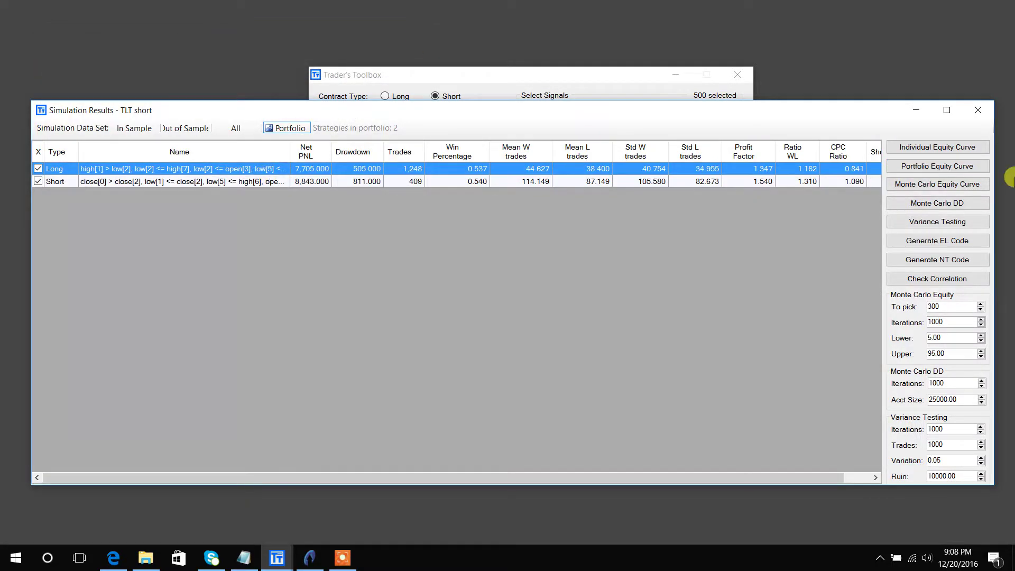
click(948, 149)
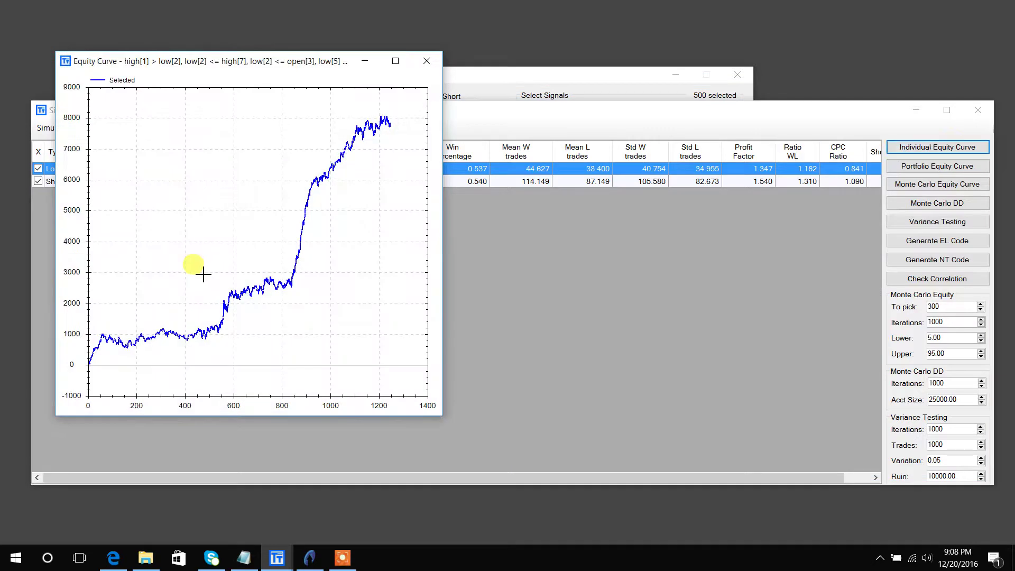
click(427, 62)
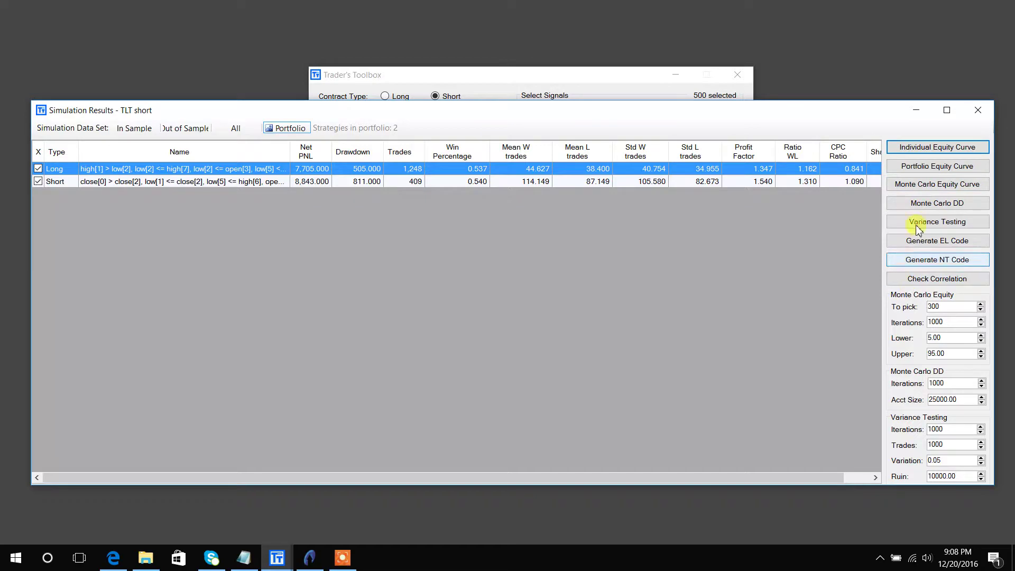
click(39, 183)
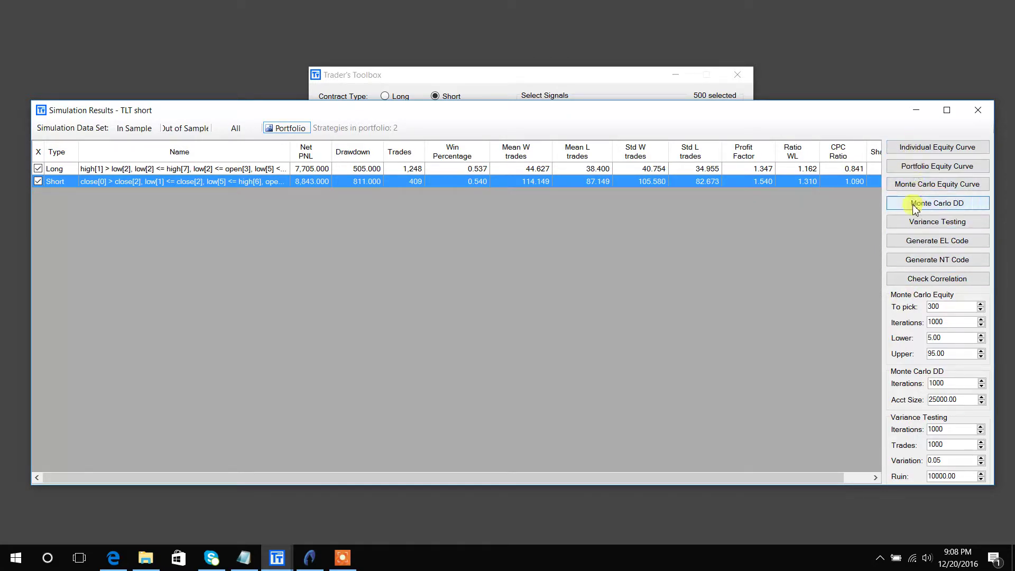
click(905, 245)
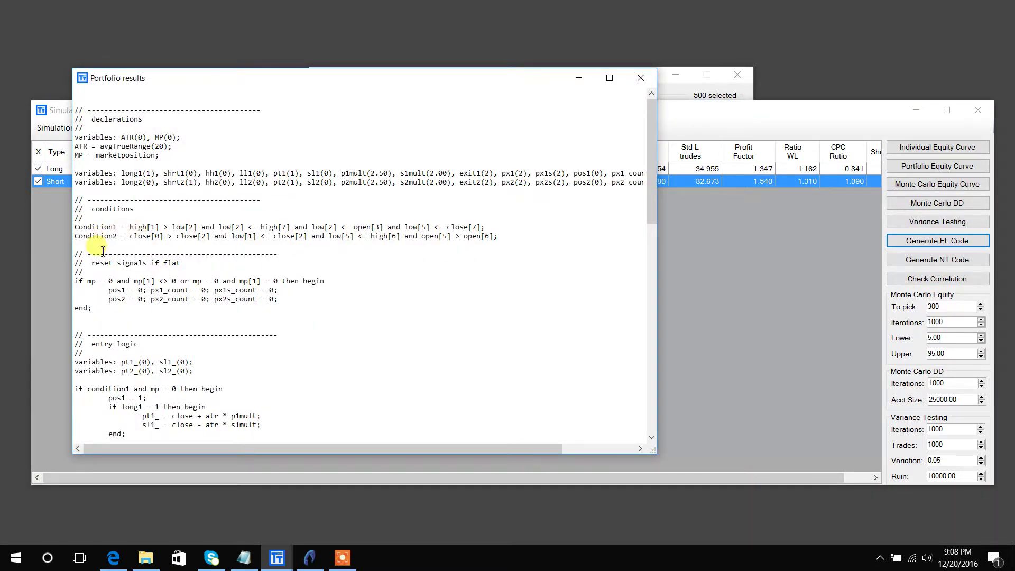
drag(649, 194, 650, 266)
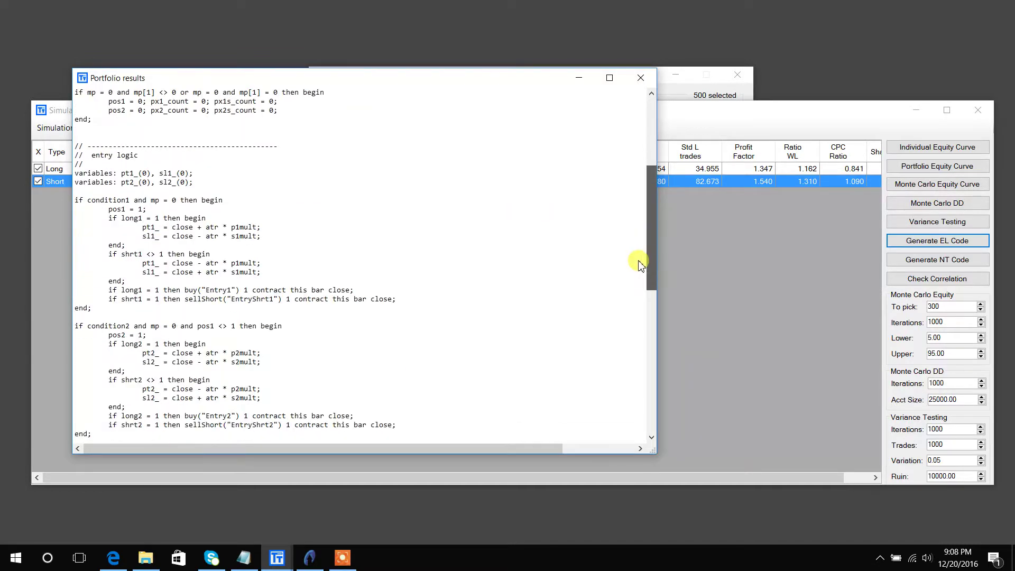
click(640, 77)
click(937, 259)
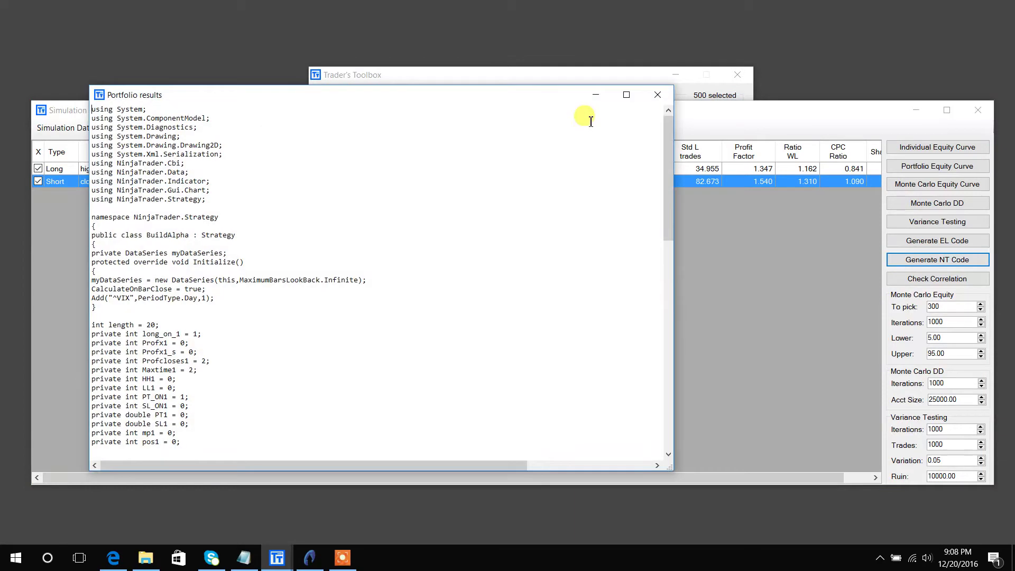
click(657, 92)
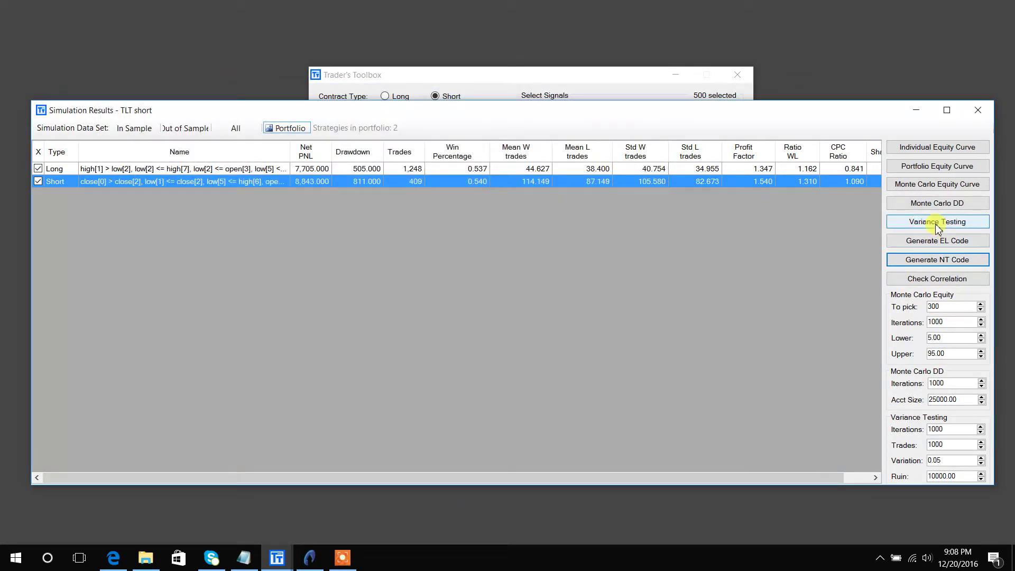
click(937, 223)
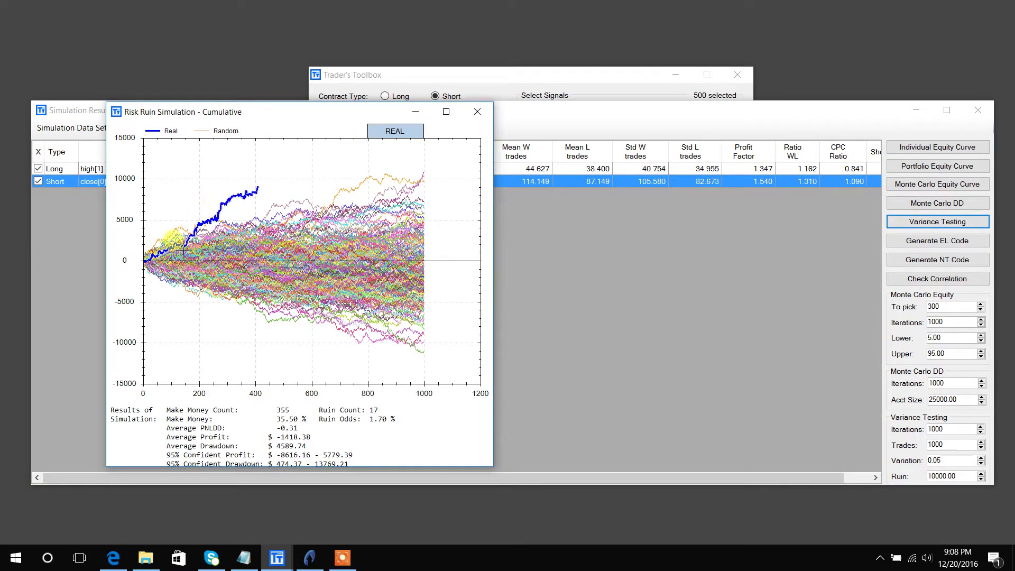
click(394, 133)
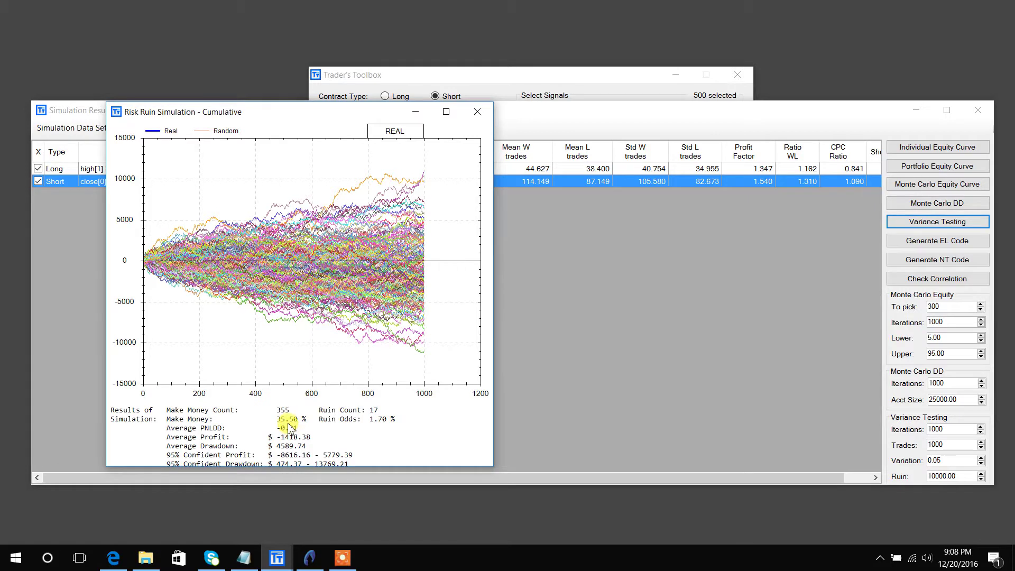
click(477, 113)
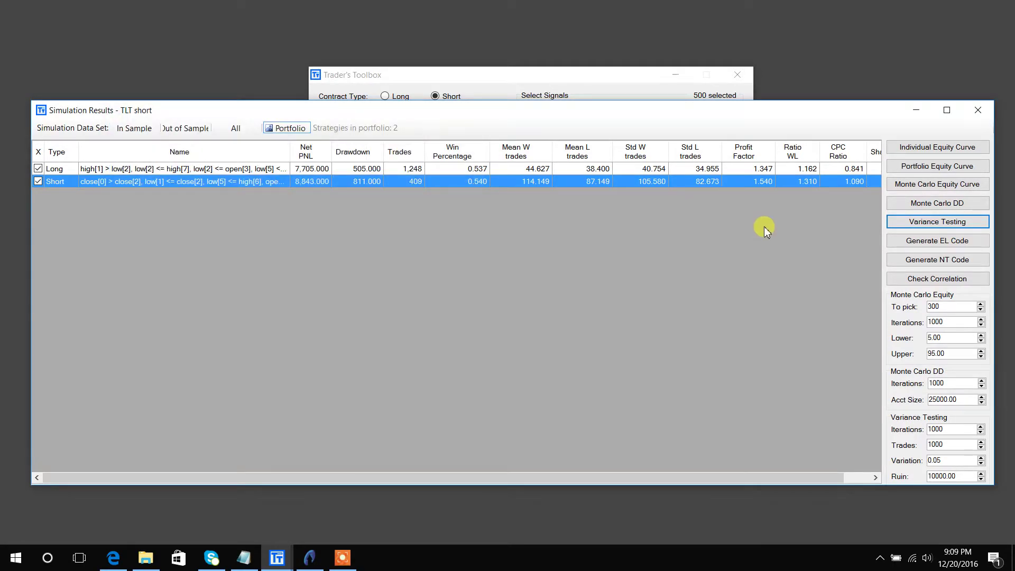
click(939, 279)
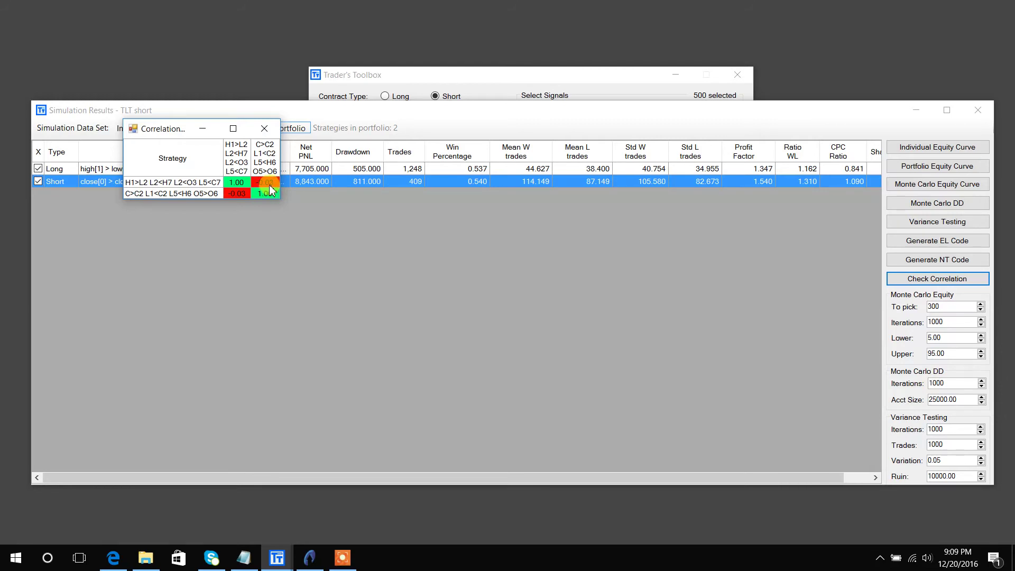
click(260, 129)
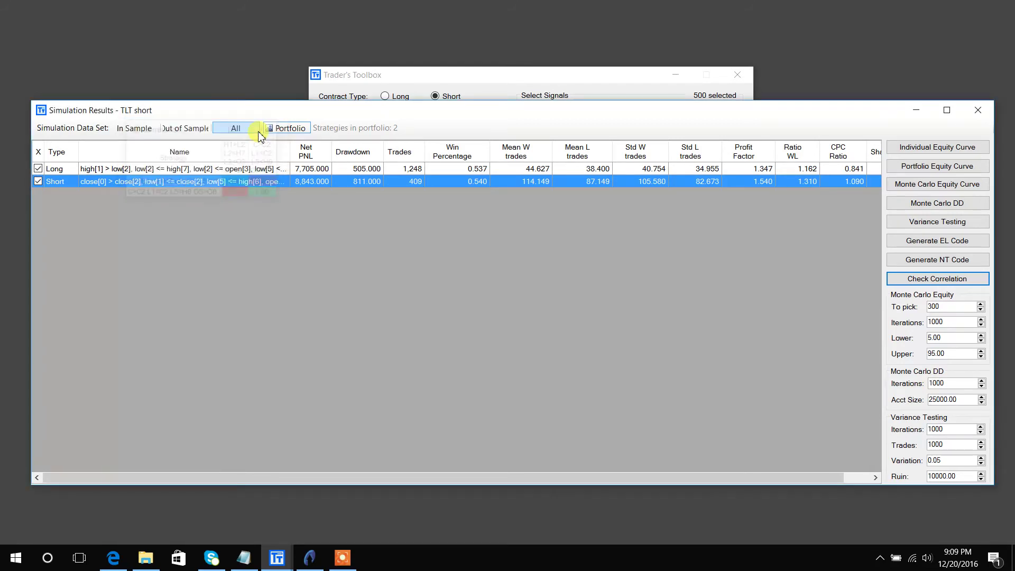